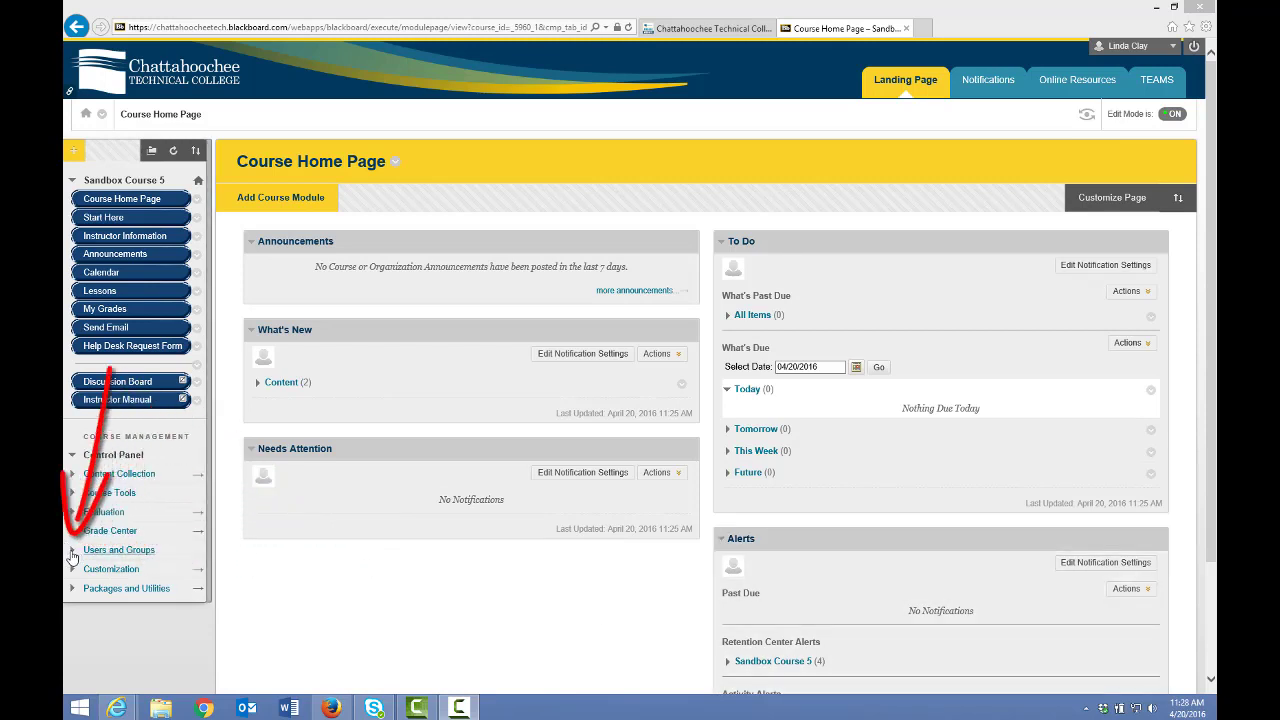
- View the course's user list, and open the course's Groups page
{"action": "left_click", "coordinate": [119, 549]}
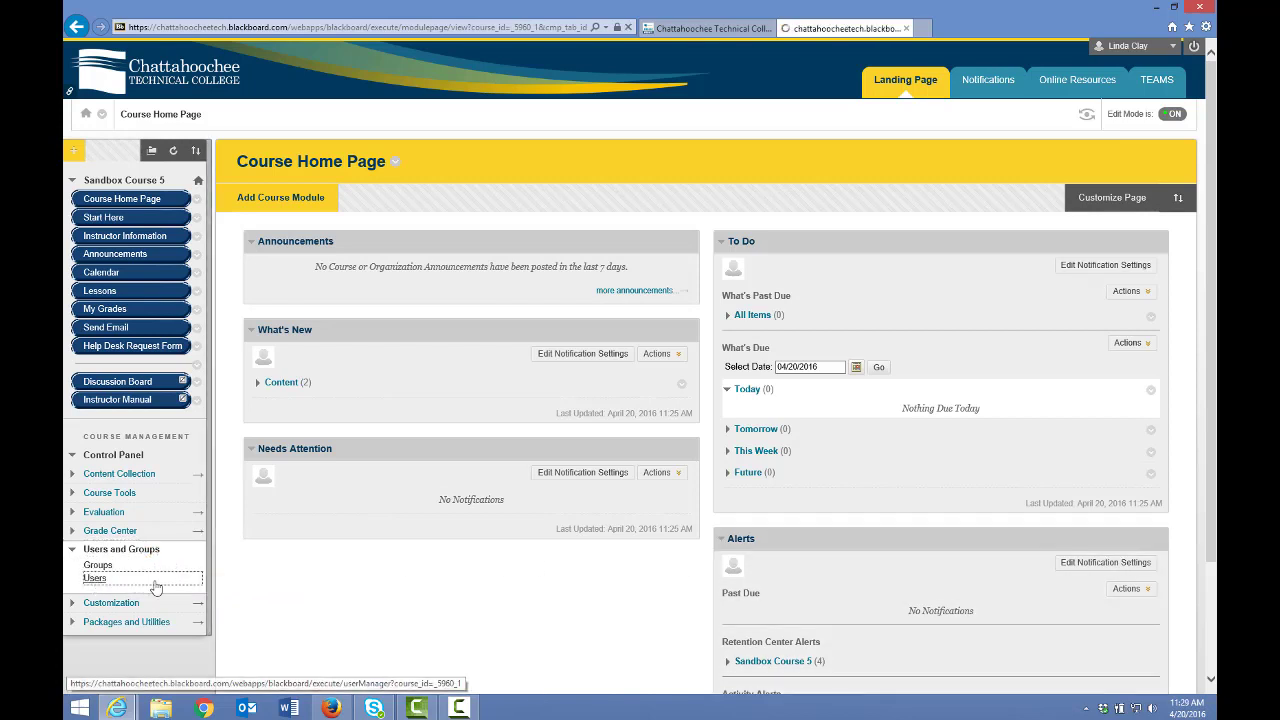
{"action": "left_click", "coordinate": [95, 579]}
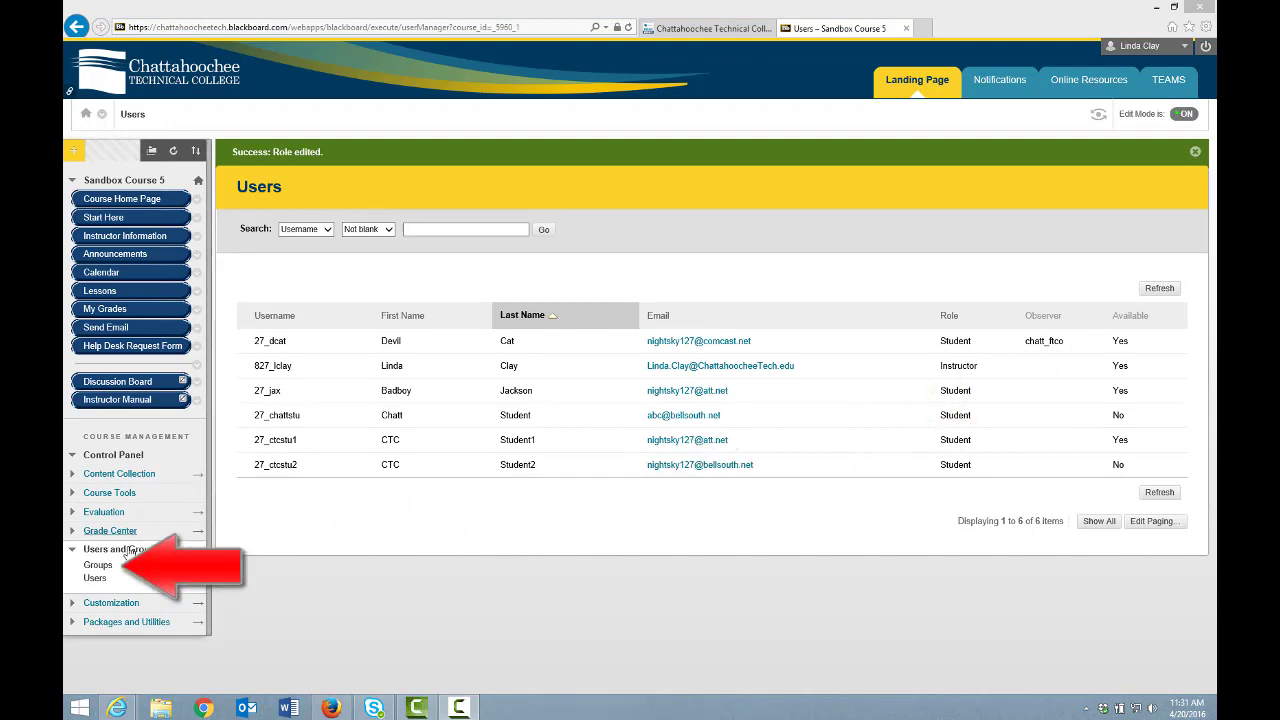
{"action": "left_click", "coordinate": [110, 570]}
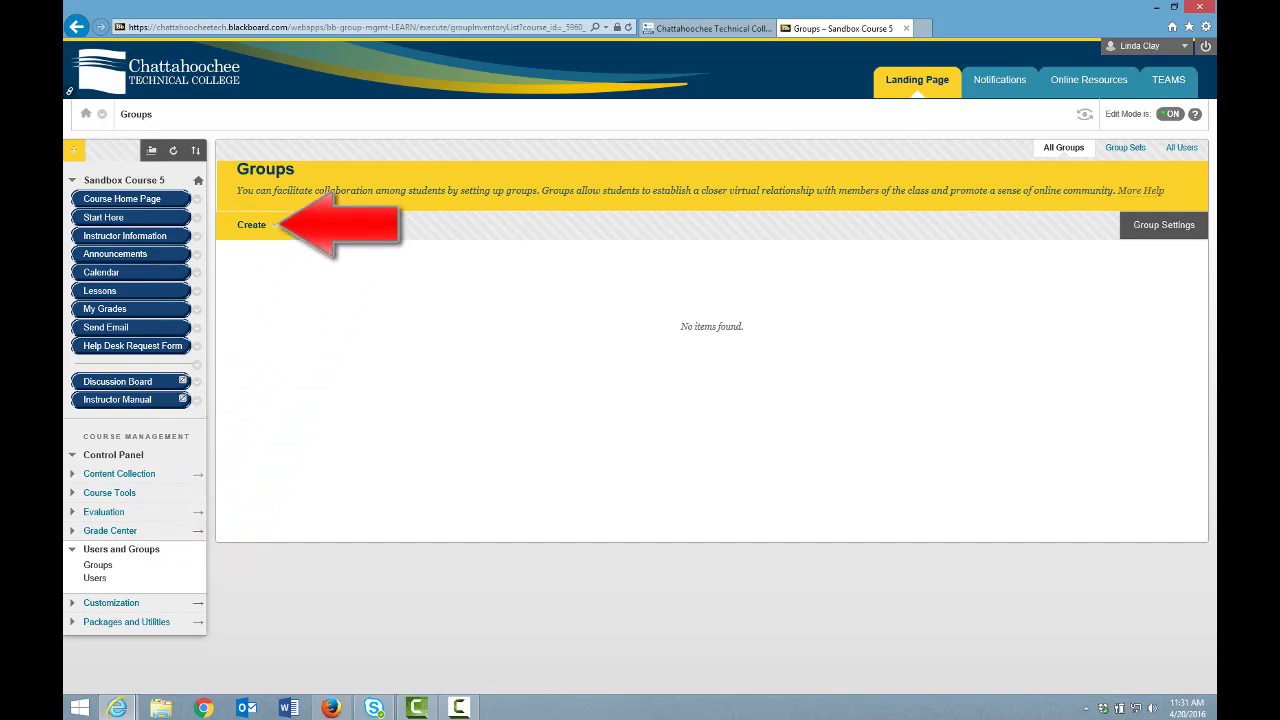
- Start a new single group with manual enrollment and name it Group 1
{"action": "left_click", "coordinate": [270, 232]}
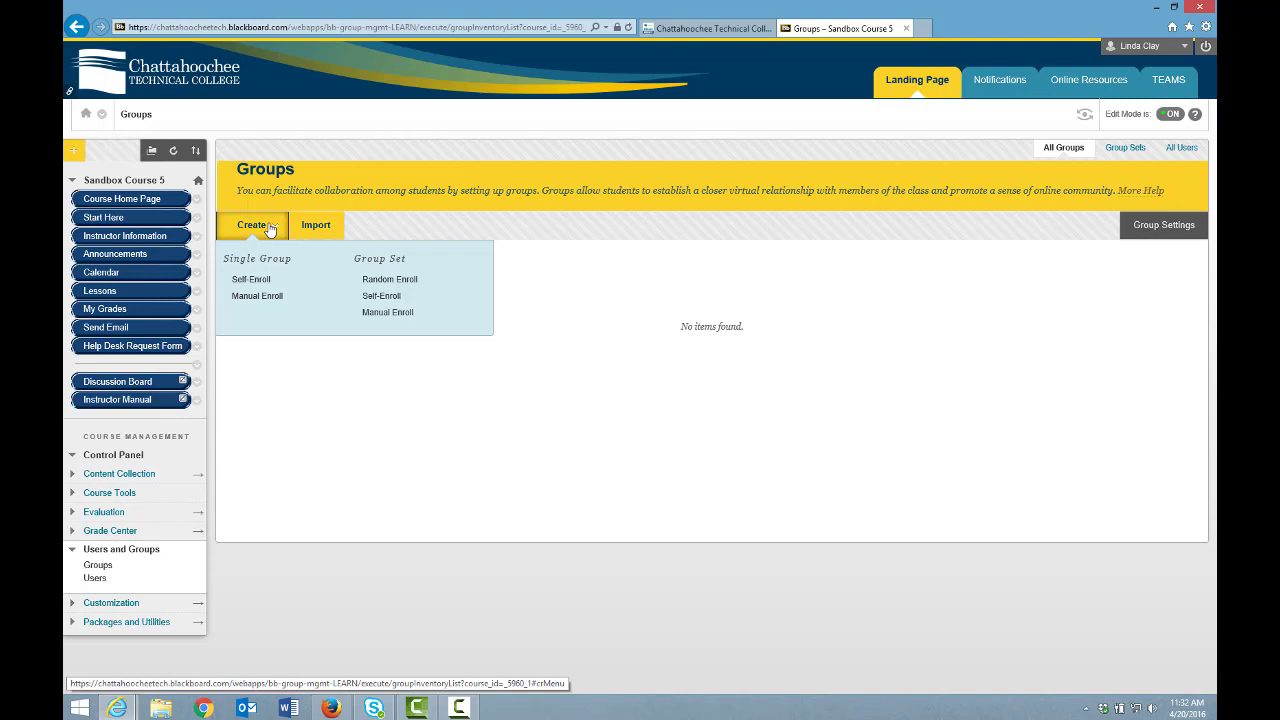
{"action": "left_click", "coordinate": [268, 298]}
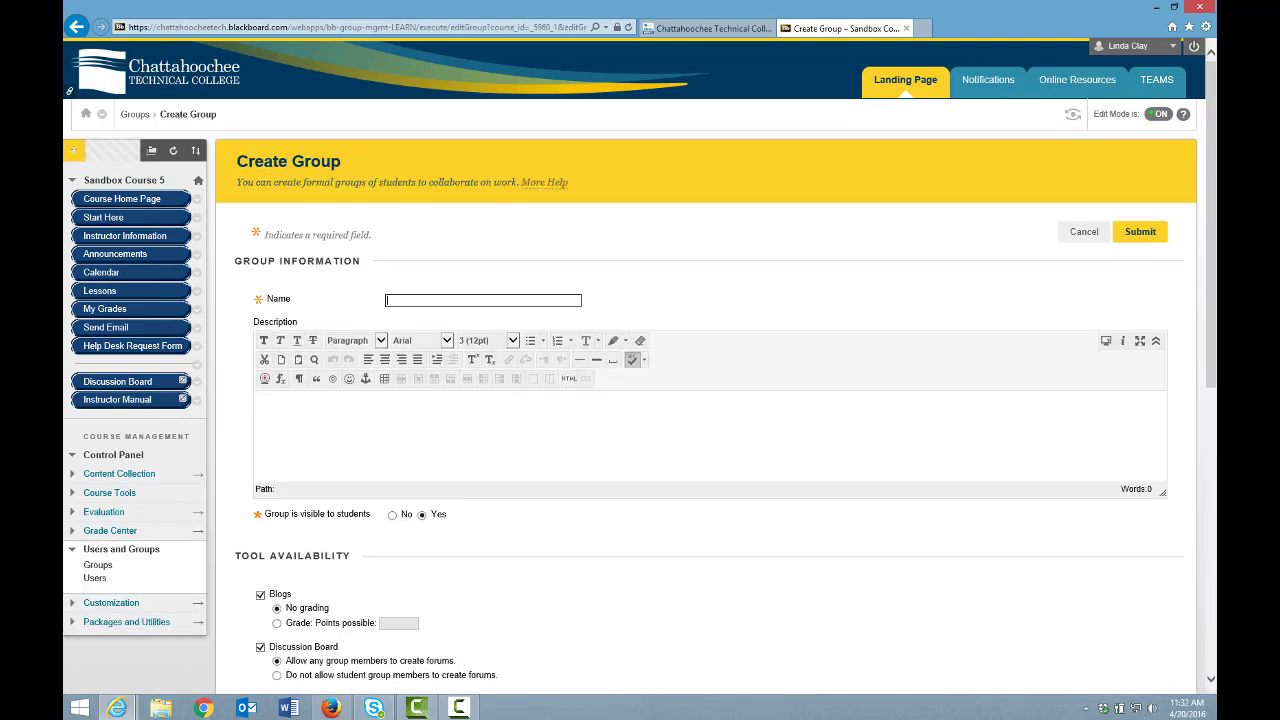
{"action": "type", "text": "Group 1"}
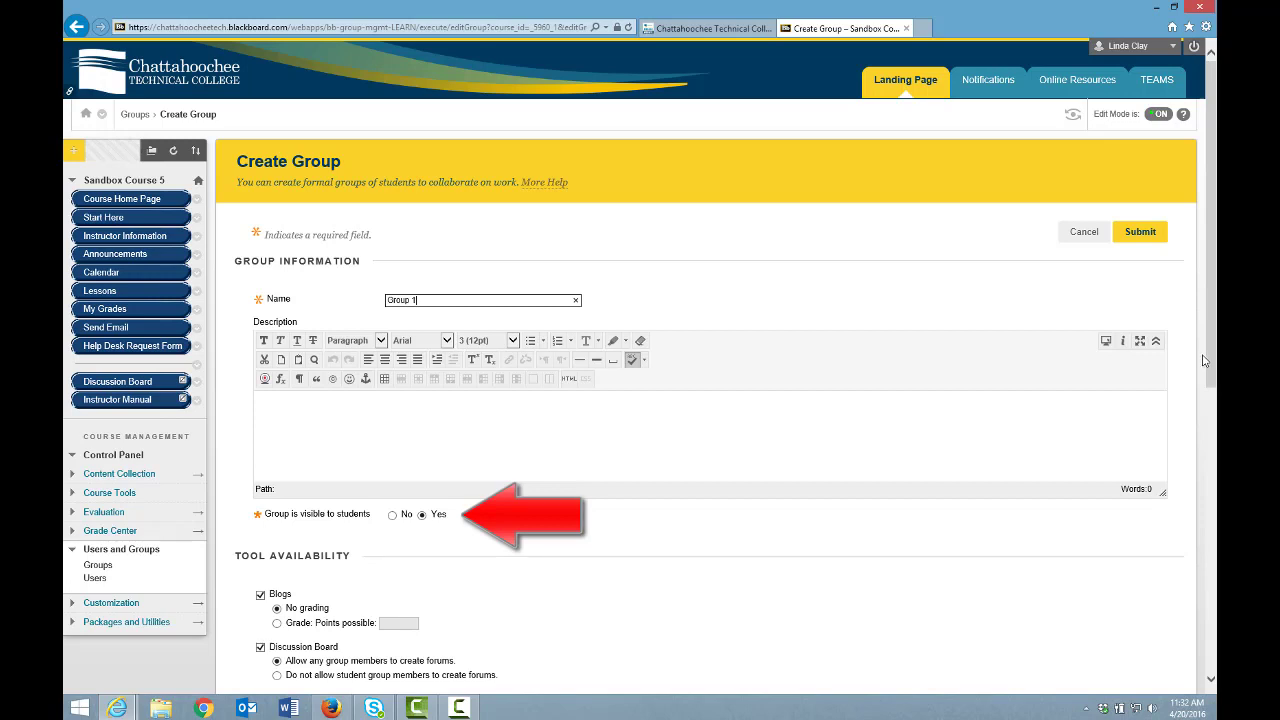
- Disable Blogs, Journals, Academic Materials, Content Market Tools and Wikis for the group, leaving Discussion Board, Email and File Exchange available
{"action": "left_click_drag", "start_coordinate": [1205, 365], "coordinate": [1205, 530]}
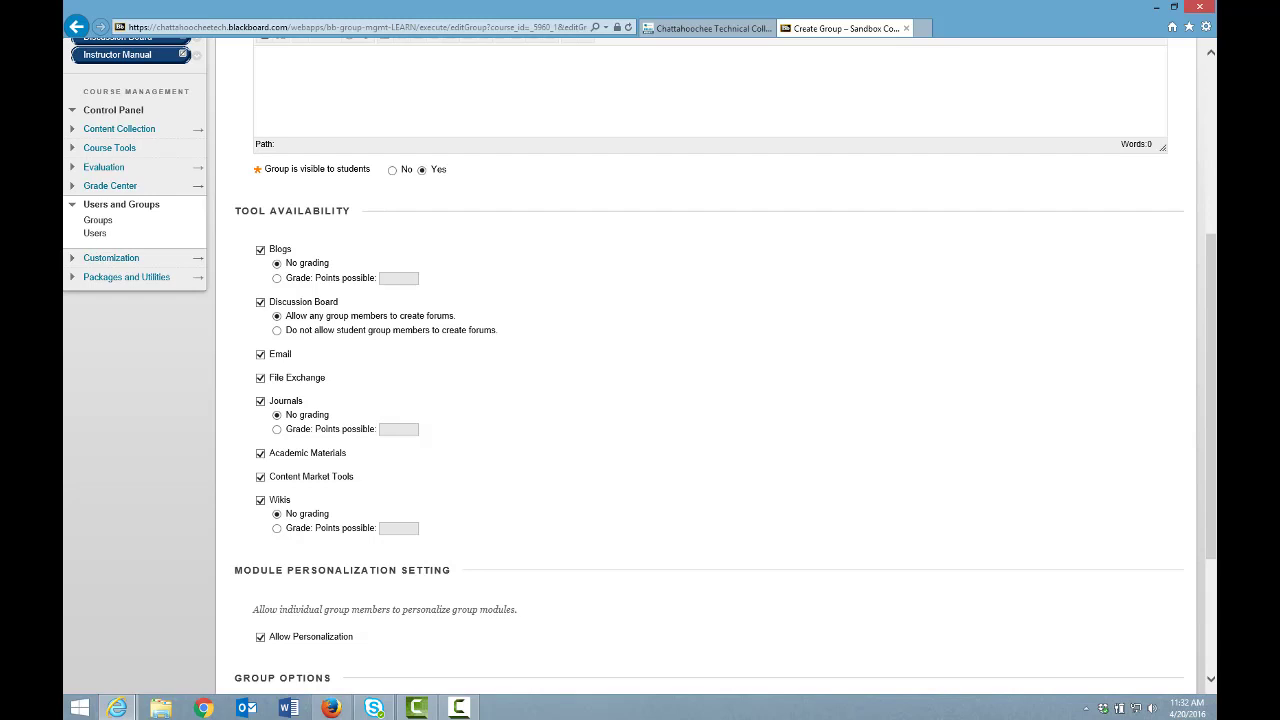
{"action": "left_click", "coordinate": [262, 252]}
{"action": "left_click", "coordinate": [260, 403]}
{"action": "left_click", "coordinate": [260, 477]}
{"action": "left_click", "coordinate": [261, 501]}
- Add the first and third listed students to the group's membership and submit the new group
{"action": "left_click_drag", "start_coordinate": [1214, 268], "coordinate": [1210, 370]}
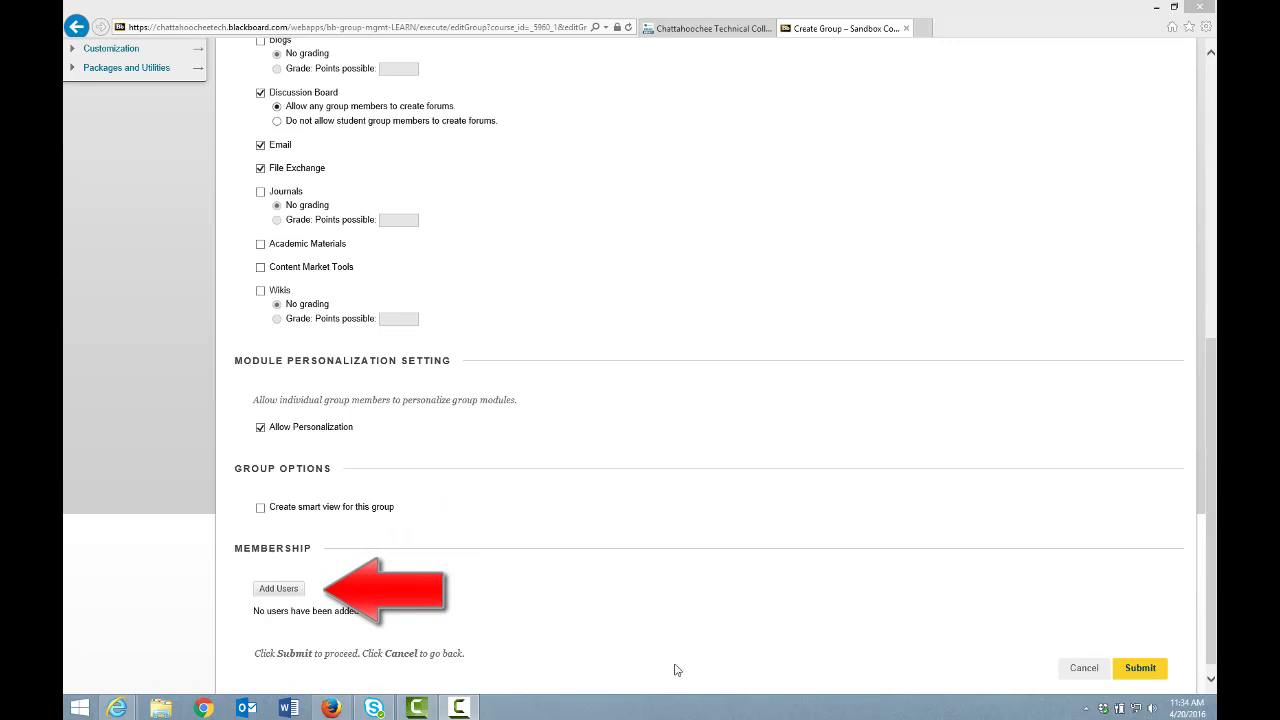
{"action": "left_click", "coordinate": [279, 589]}
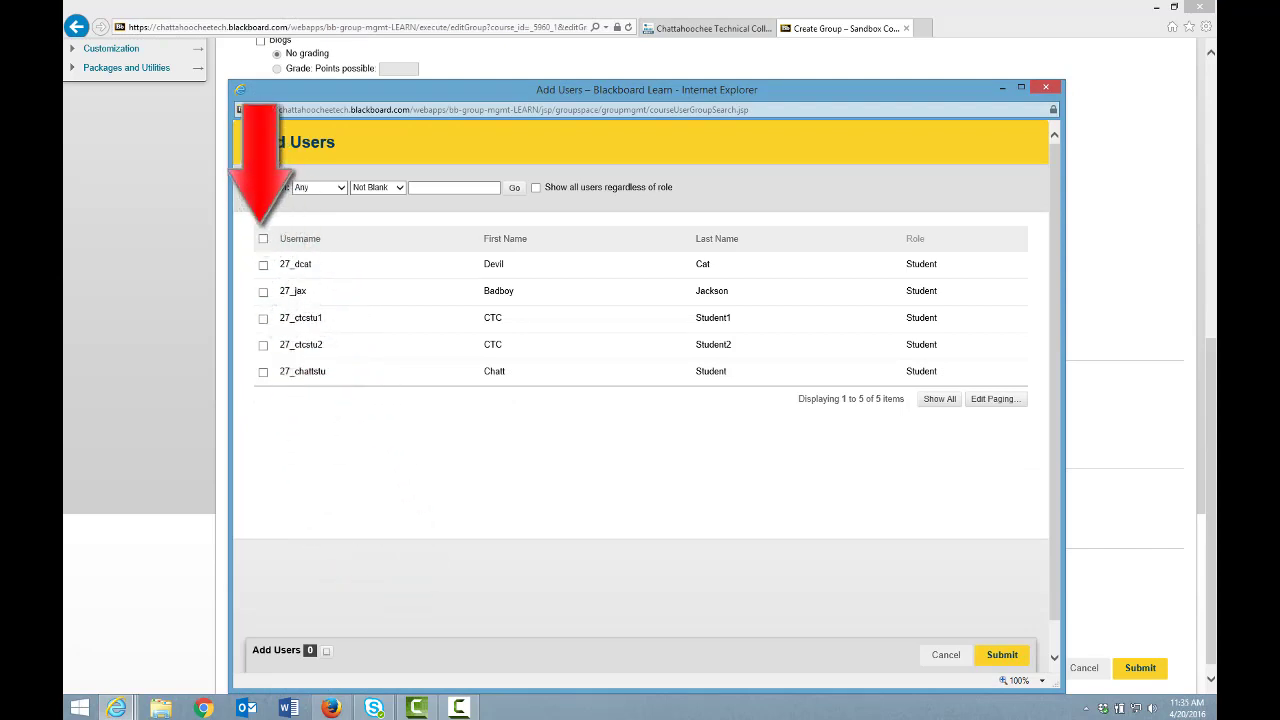
{"action": "left_click", "coordinate": [263, 265]}
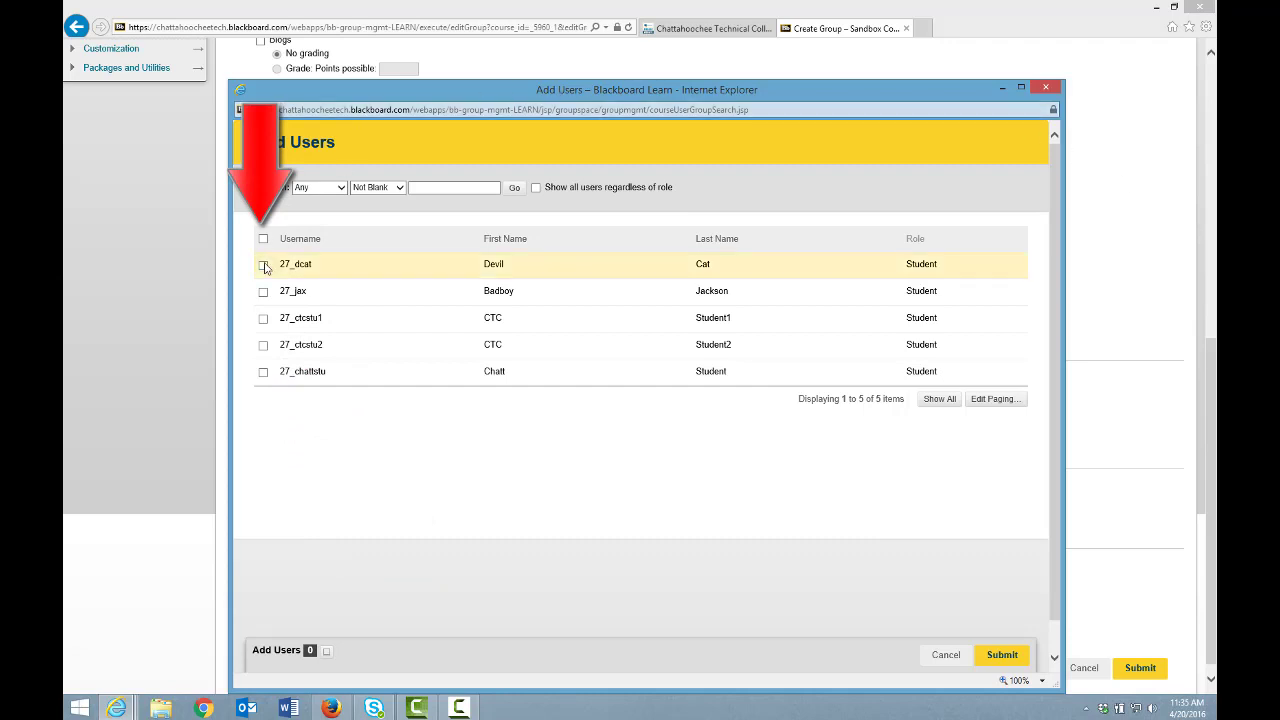
{"action": "left_click", "coordinate": [263, 318]}
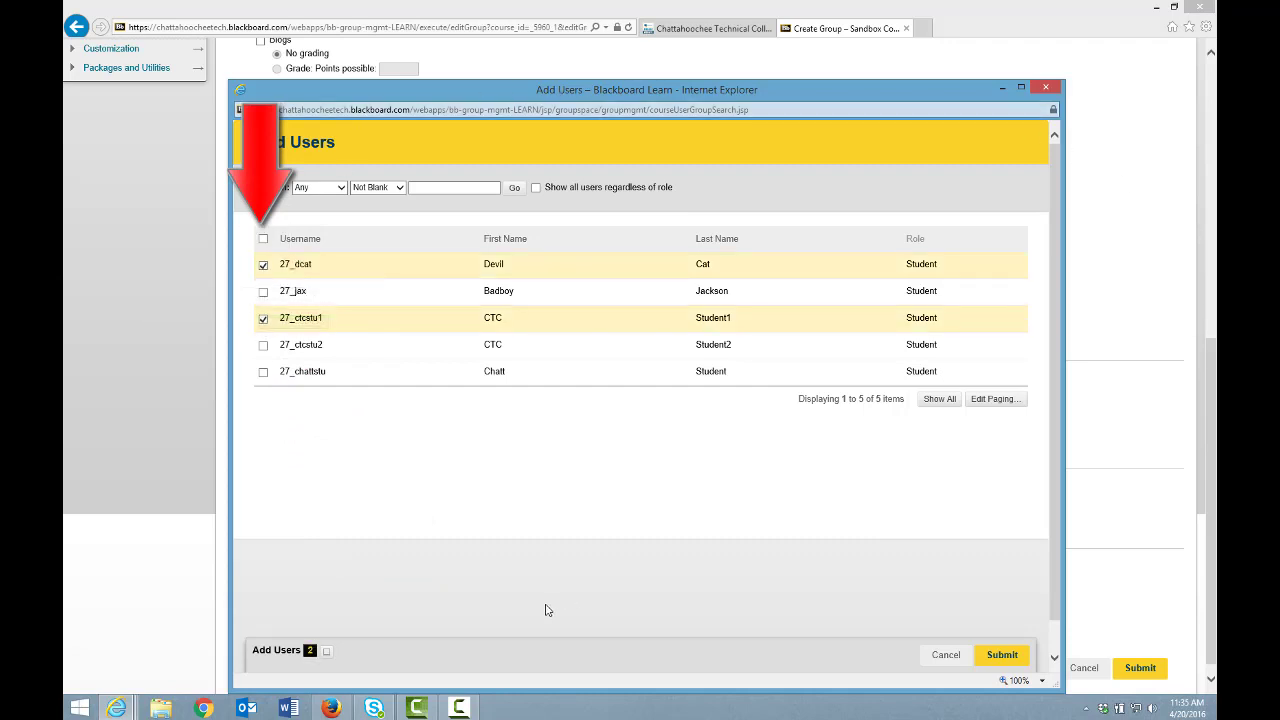
{"action": "left_click", "coordinate": [1002, 655]}
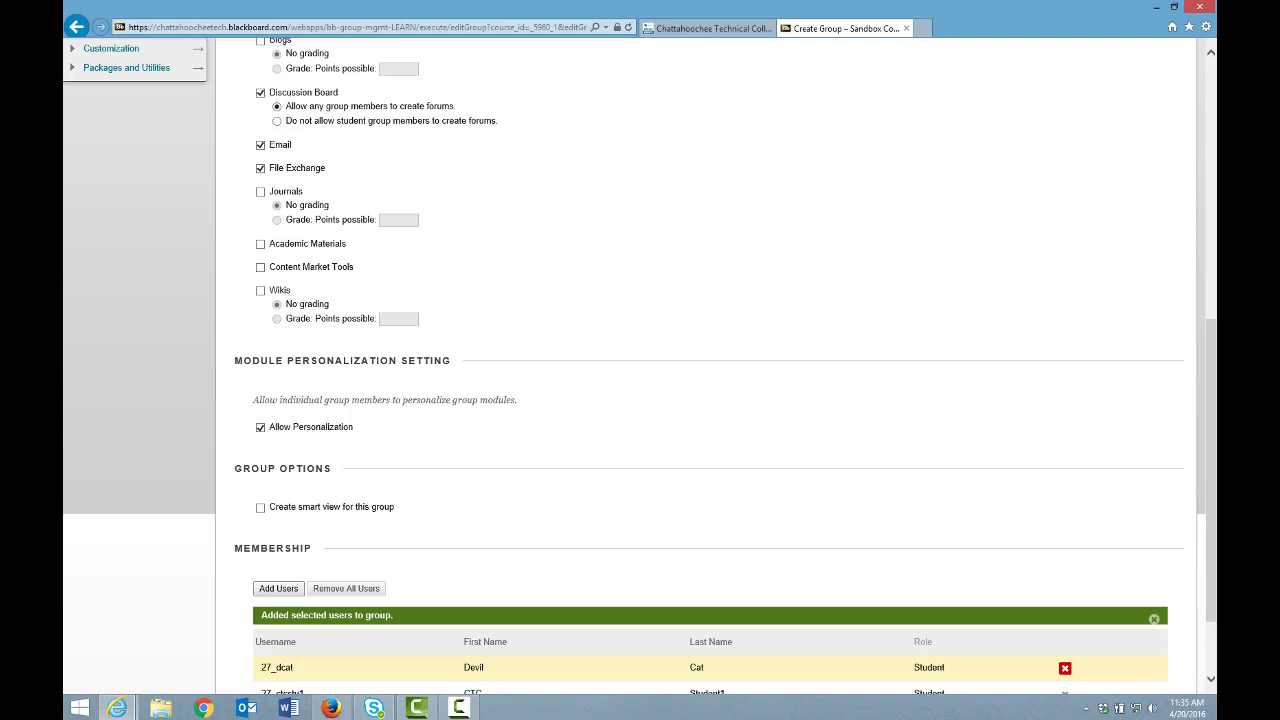
{"action": "scroll", "coordinate": [700, 400], "scroll_direction": "down", "scroll_amount": 1}
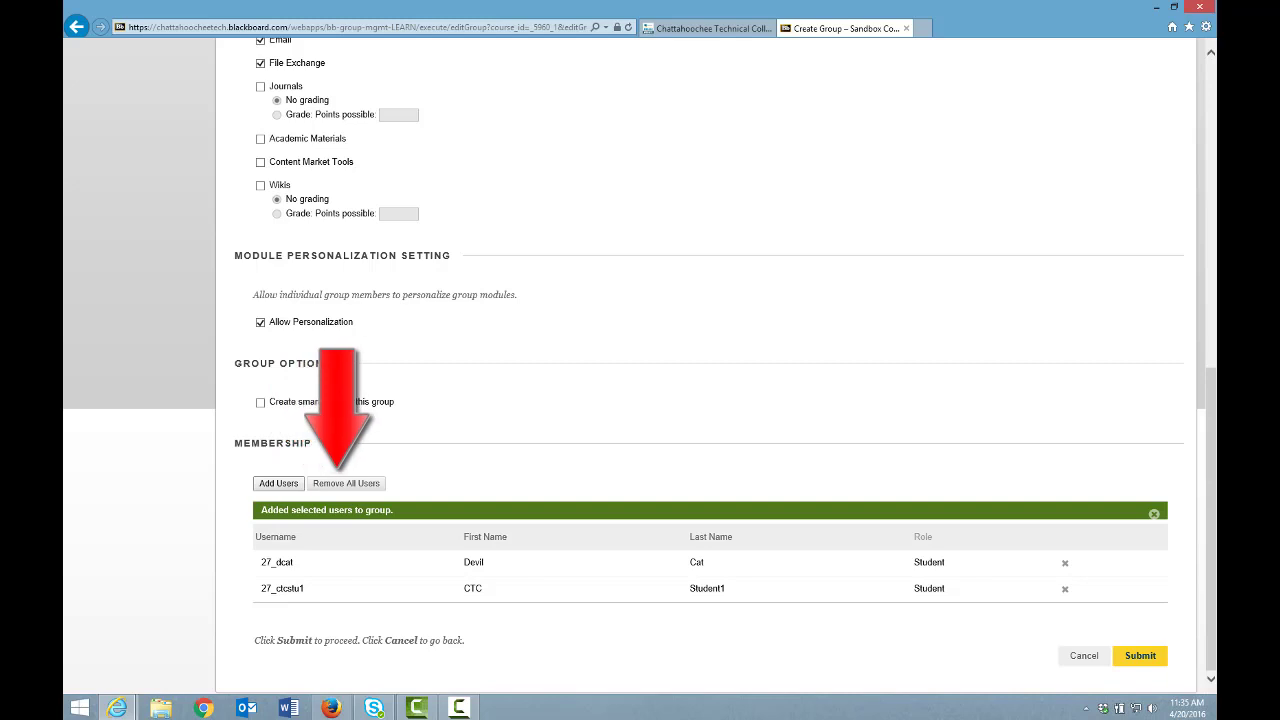
{"action": "left_click", "coordinate": [1138, 660]}
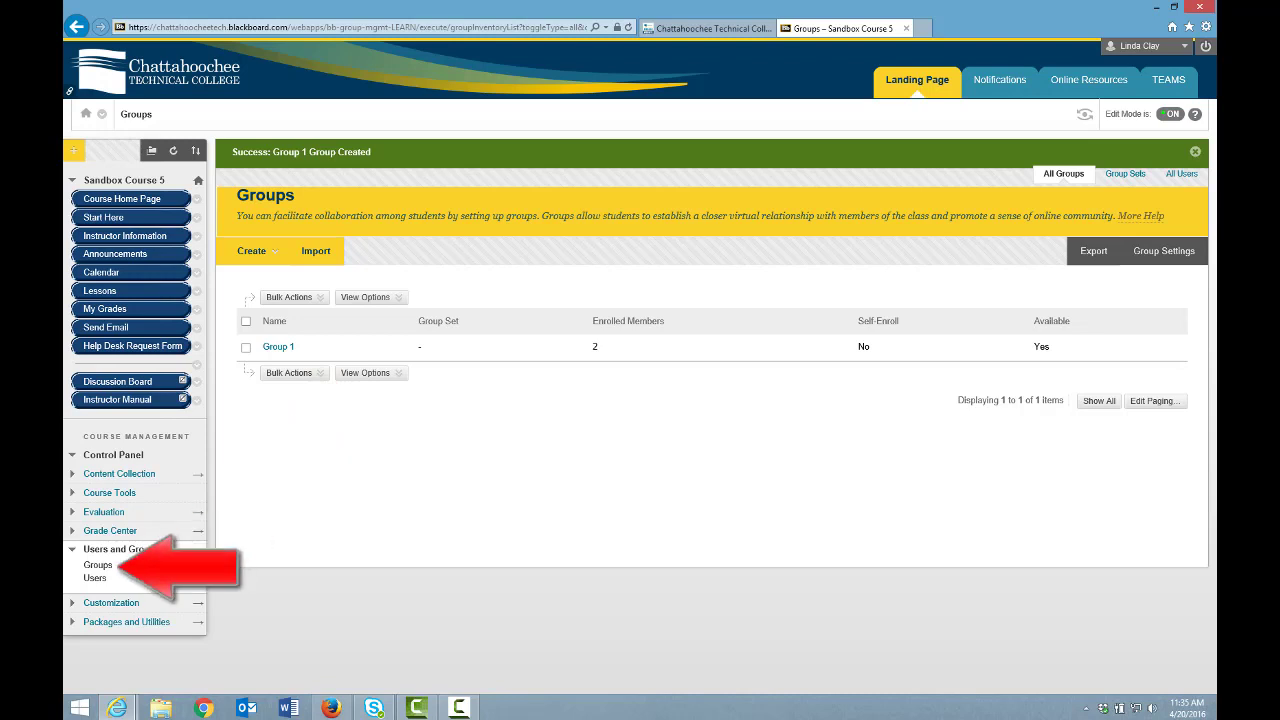
{"action": "left_click", "coordinate": [303, 347]}
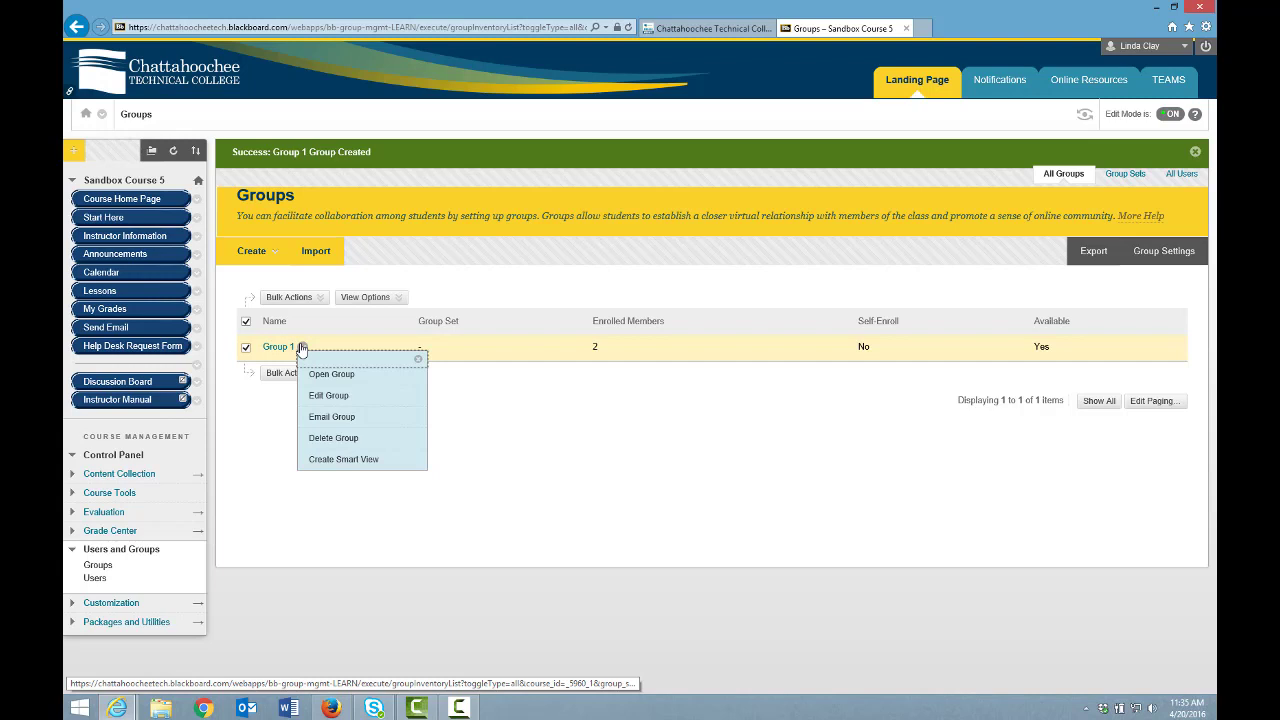
{"action": "left_click", "coordinate": [418, 363]}
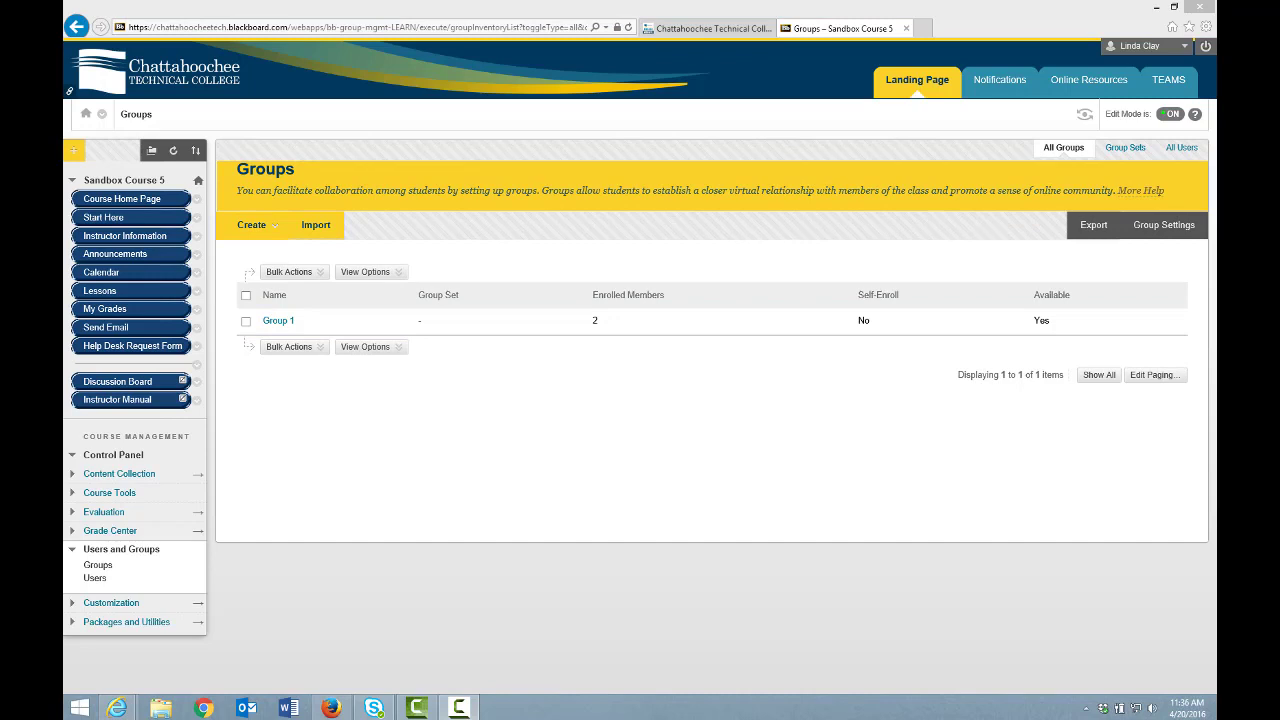
- Switch to the student's Firefox session and examine Group 1's tools, its homepage and the Group Members options
{"action": "left_click", "coordinate": [331, 707]}
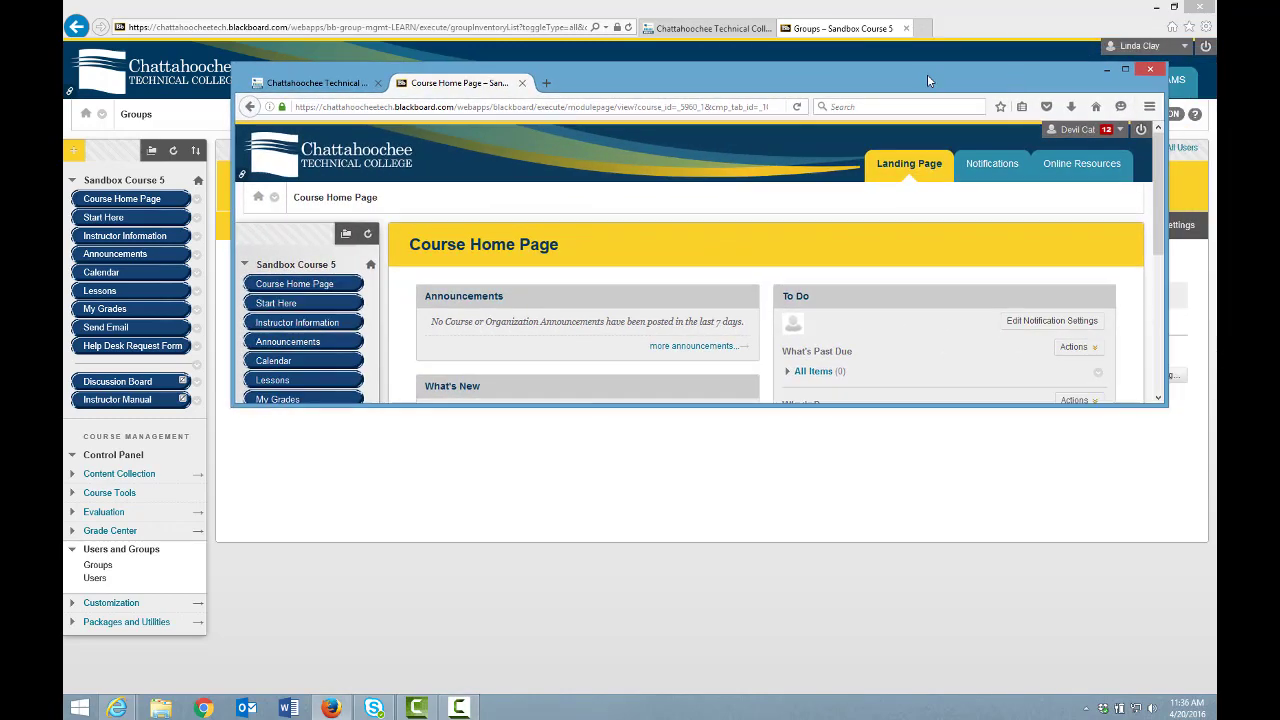
{"action": "left_click", "coordinate": [1125, 69]}
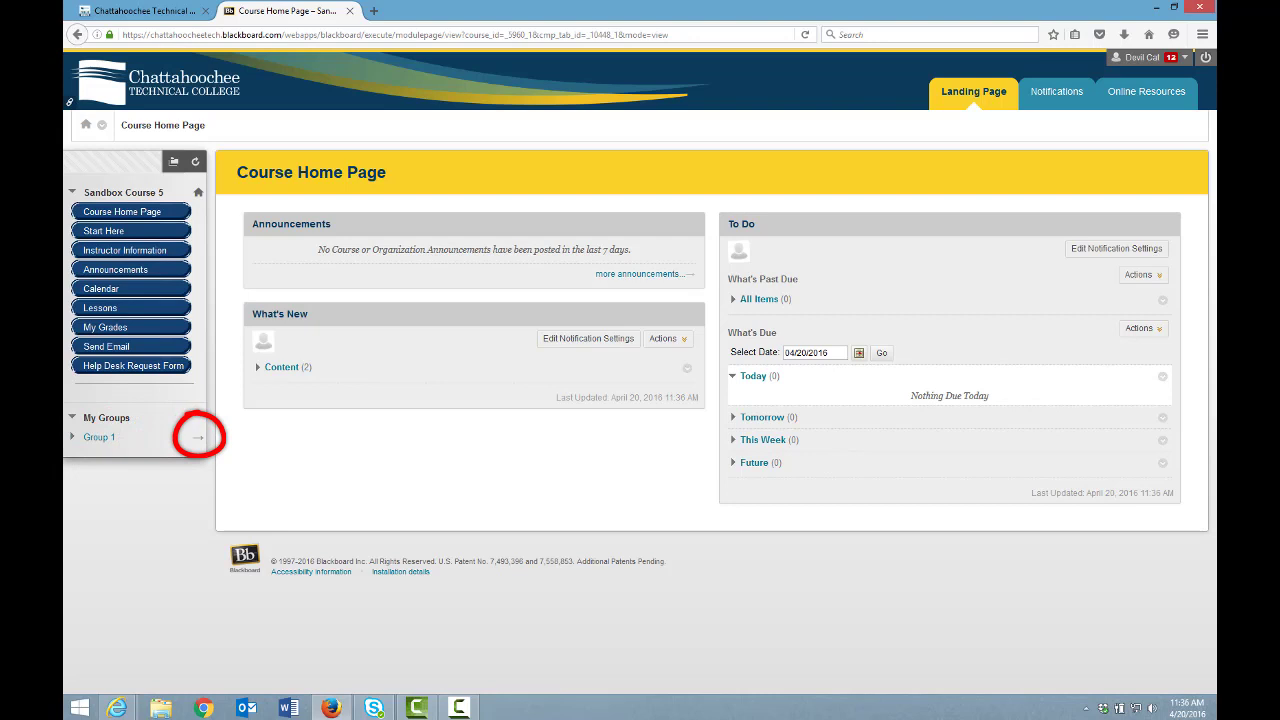
{"action": "left_click", "coordinate": [71, 438]}
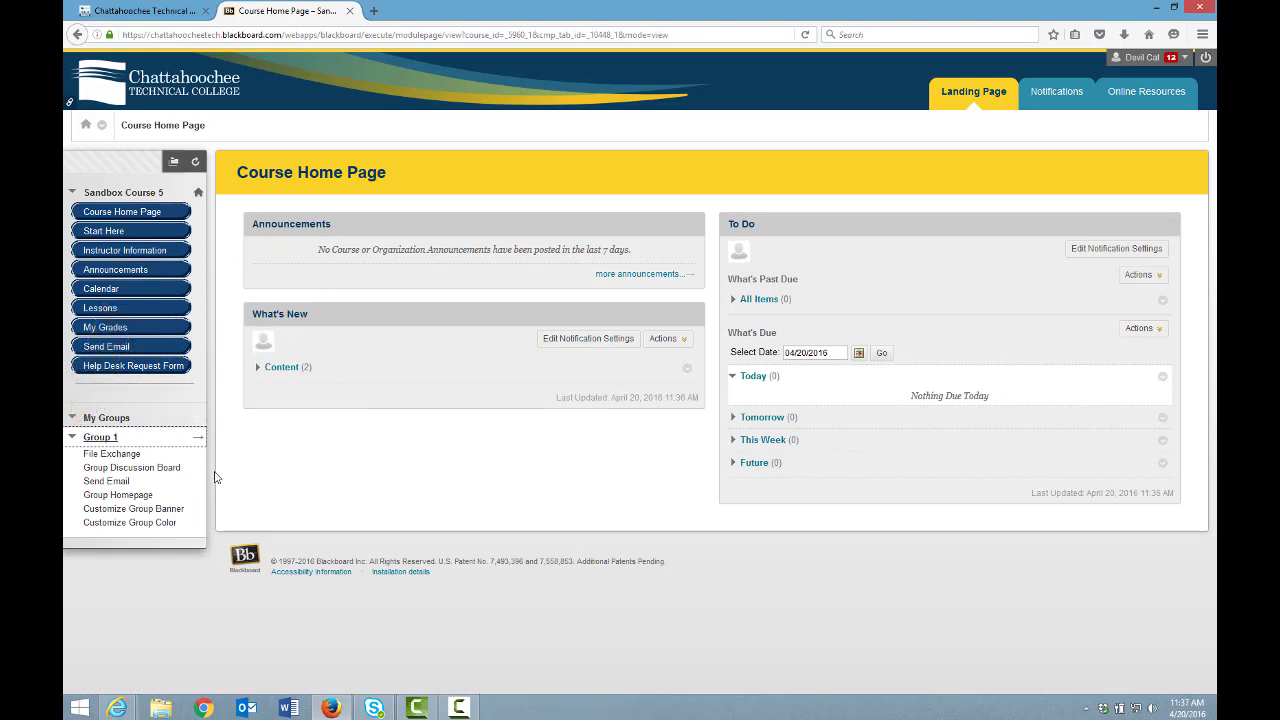
{"action": "left_click", "coordinate": [195, 440]}
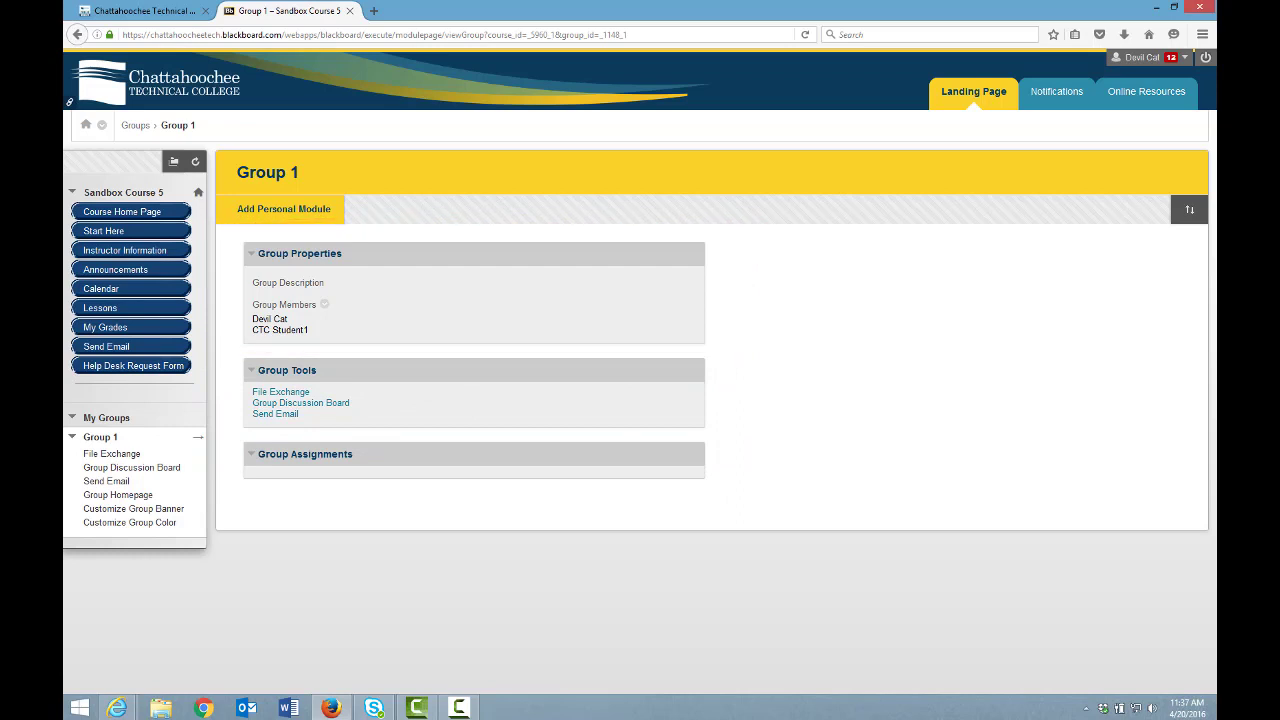
{"action": "left_click", "coordinate": [322, 304]}
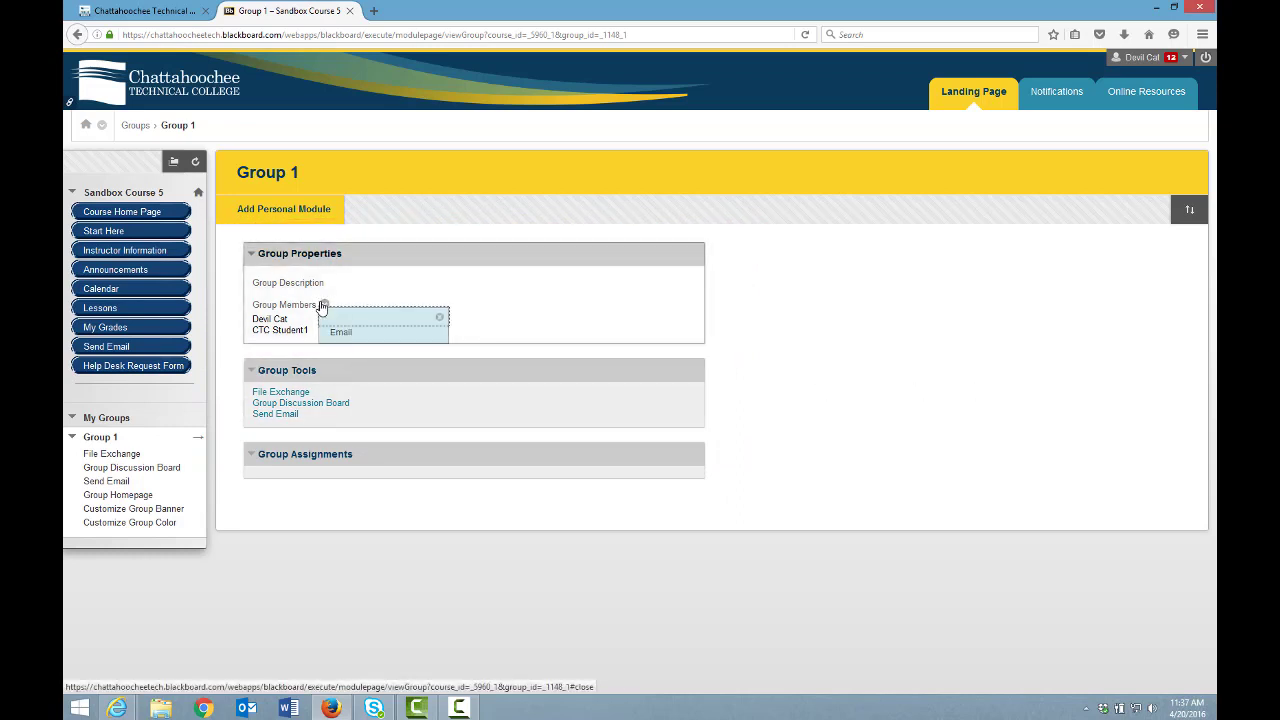
{"action": "left_click", "coordinate": [437, 318]}
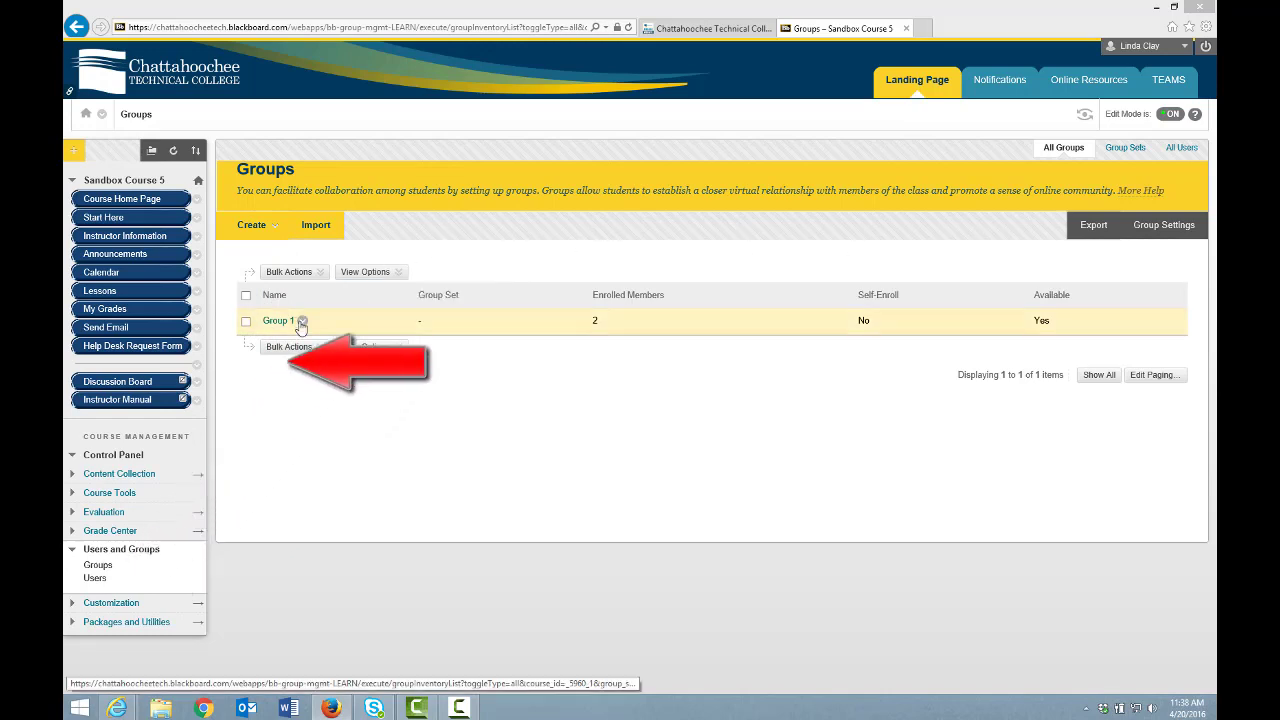
- Edit Group 1 to turn off Allow Personalization for group modules and submit the change
{"action": "left_click", "coordinate": [301, 321]}
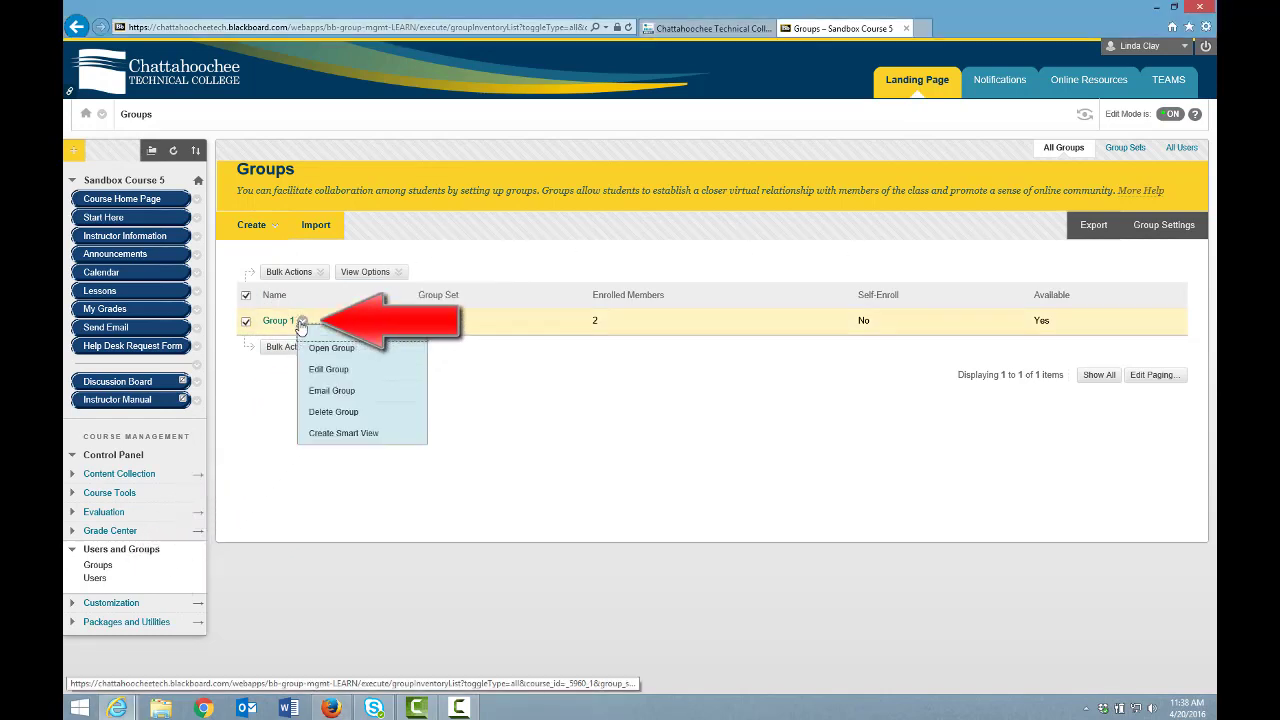
{"action": "left_click", "coordinate": [335, 368]}
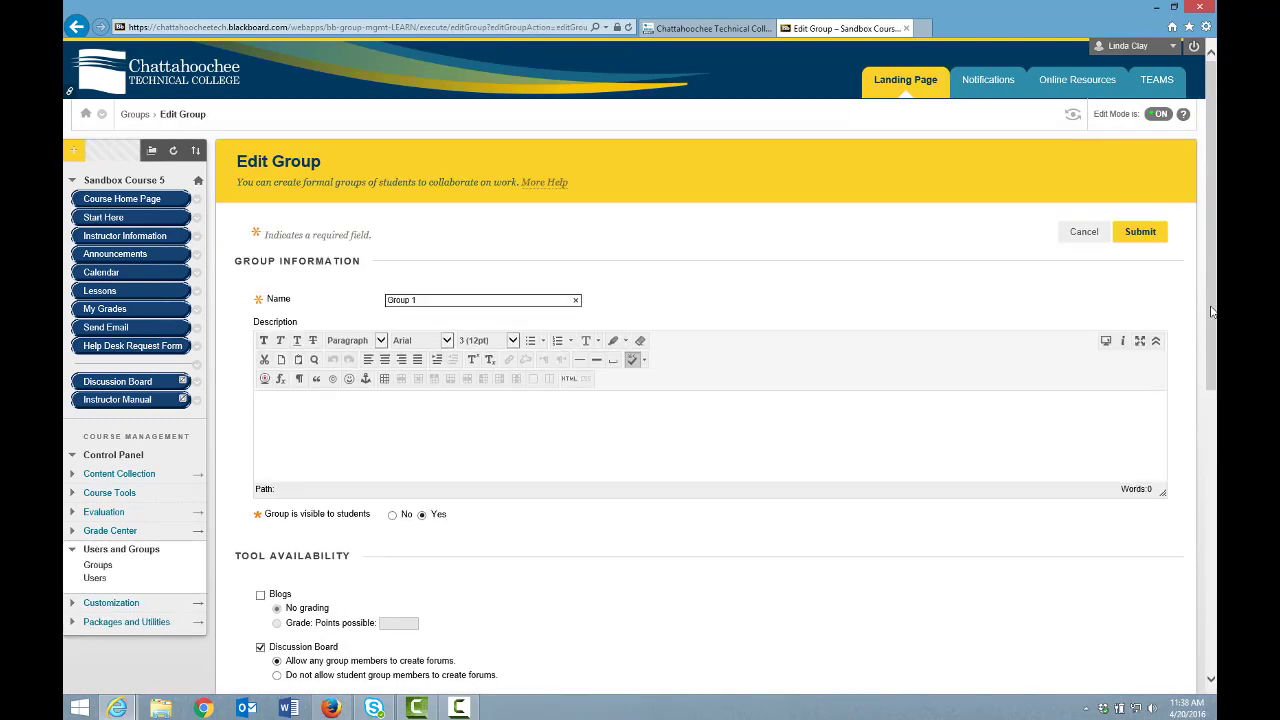
{"action": "left_click_drag", "start_coordinate": [1210, 315], "coordinate": [1199, 526]}
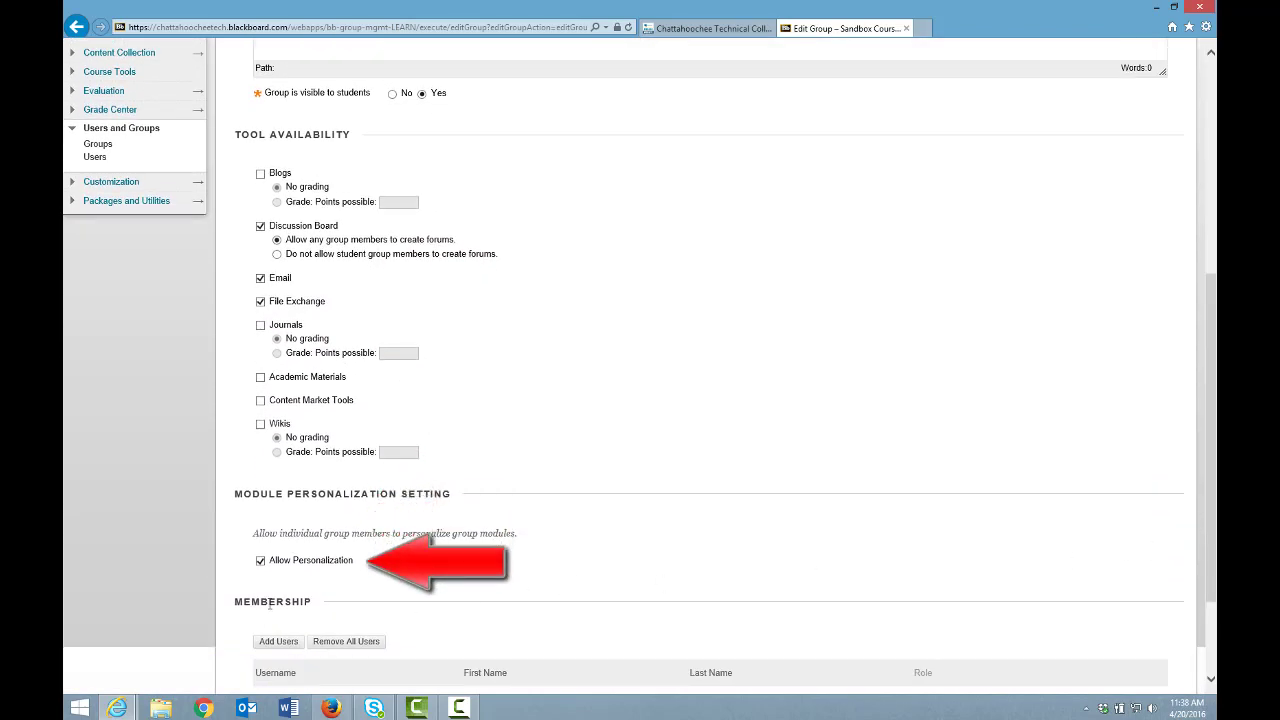
{"action": "left_click", "coordinate": [260, 562]}
{"action": "scroll", "coordinate": [1066, 555], "scroll_direction": "down", "scroll_amount": 3}
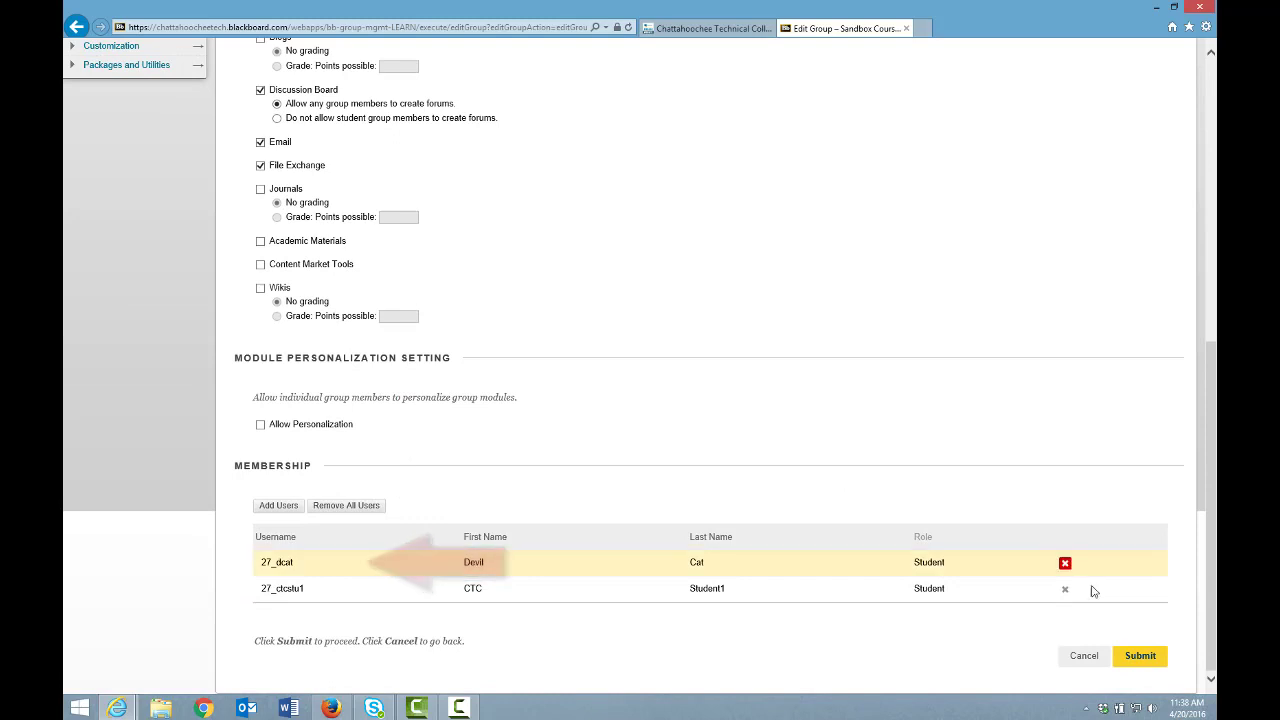
{"action": "left_click", "coordinate": [1140, 656]}
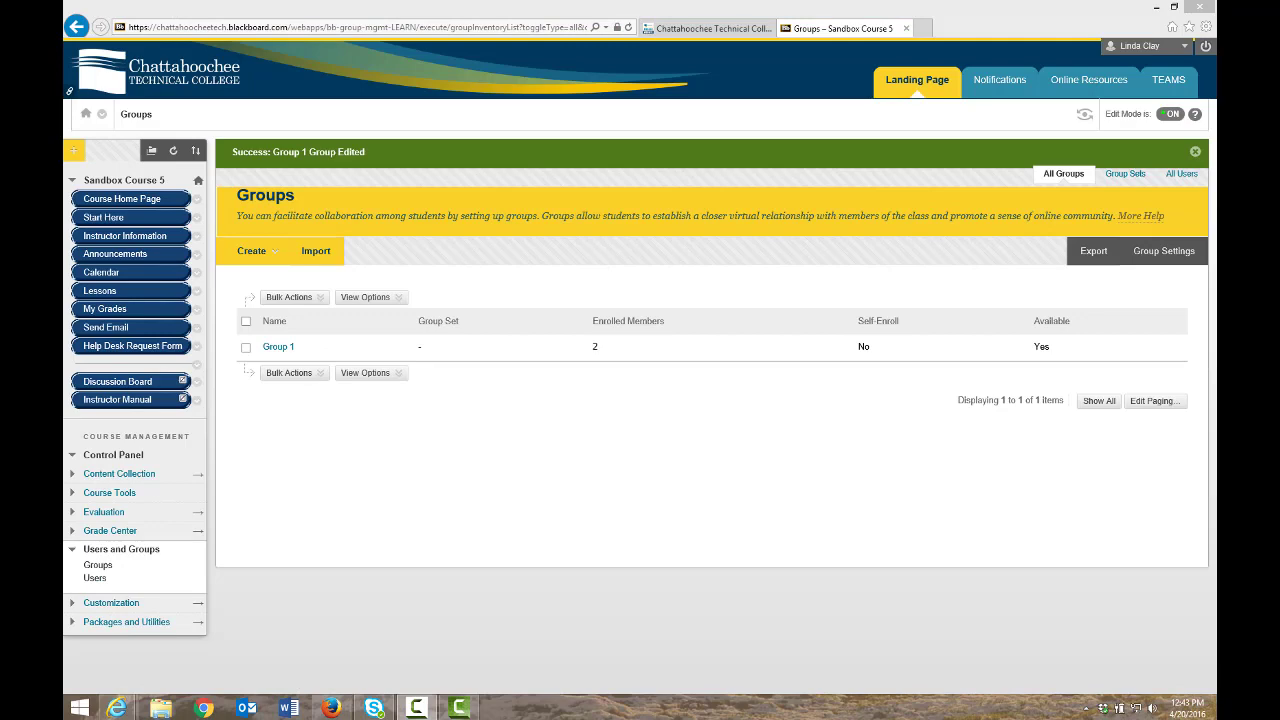
- Switch back to the student's Firefox session, maximize it and open the Group 1 homepage to review it without personalization
{"action": "left_click", "coordinate": [331, 707]}
{"action": "left_click_drag", "start_coordinate": [1192, 138], "coordinate": [645, 103]}
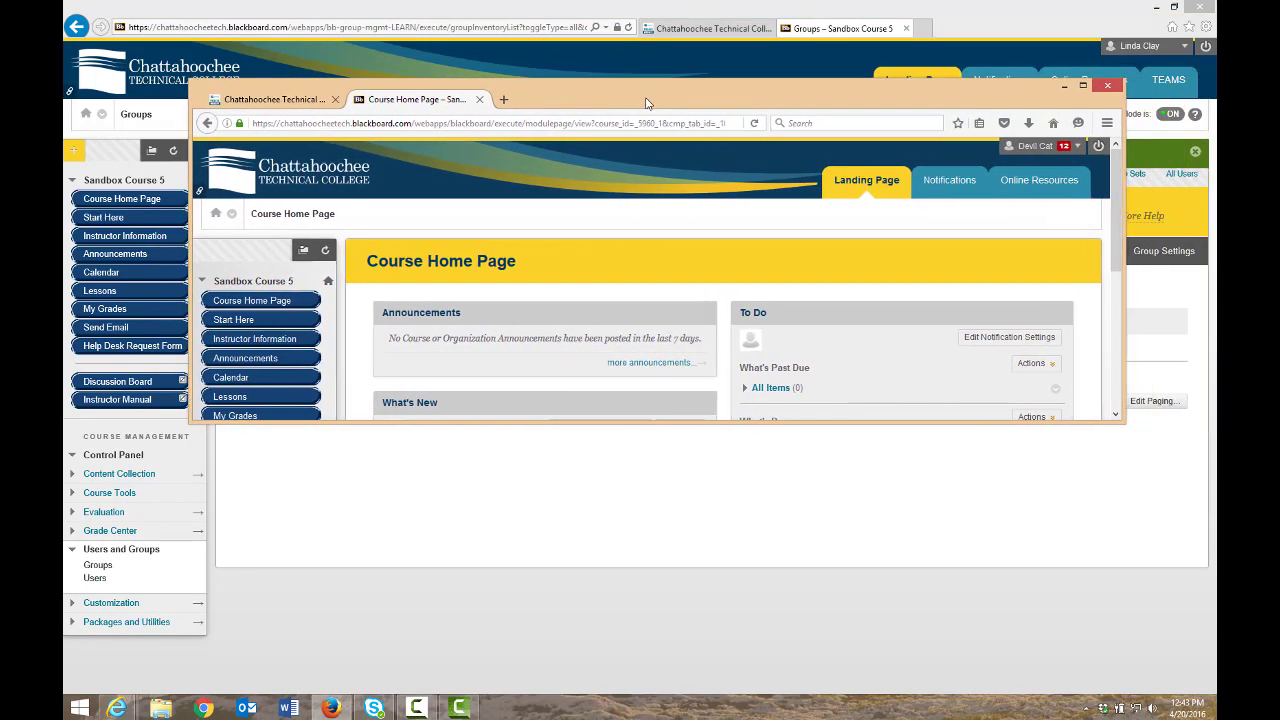
{"action": "left_click", "coordinate": [1082, 88]}
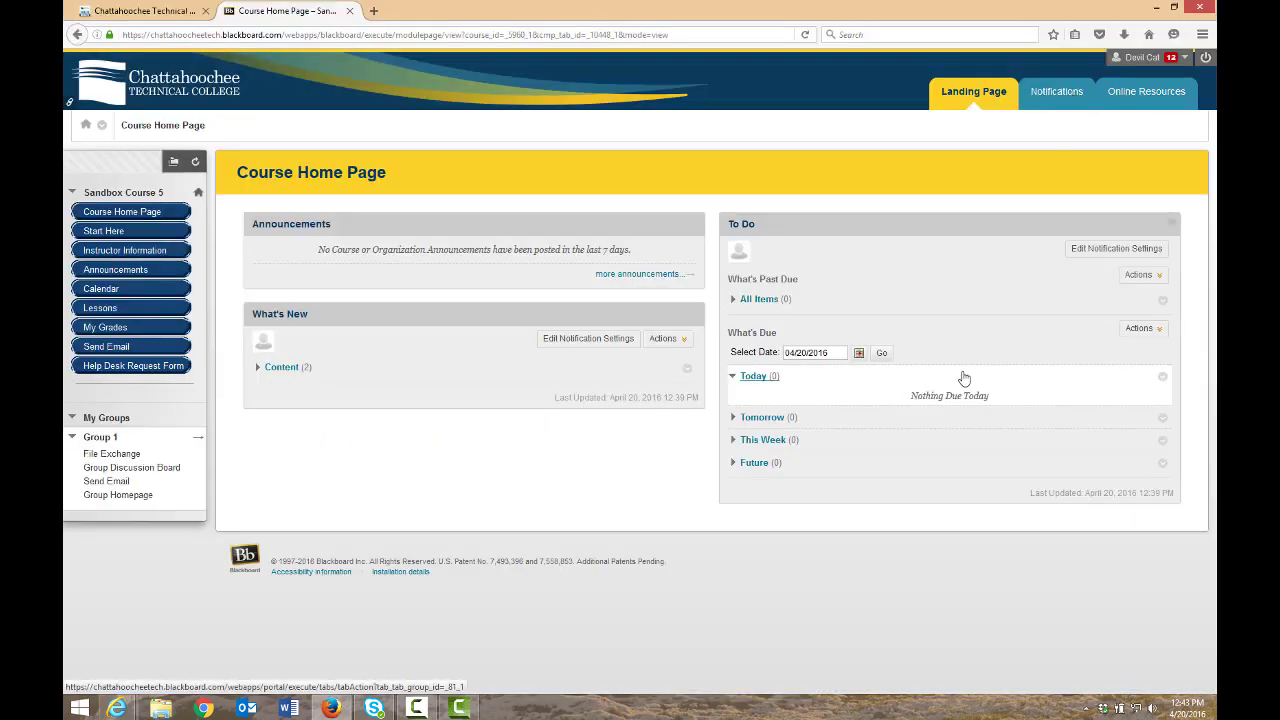
{"action": "left_click", "coordinate": [196, 437]}
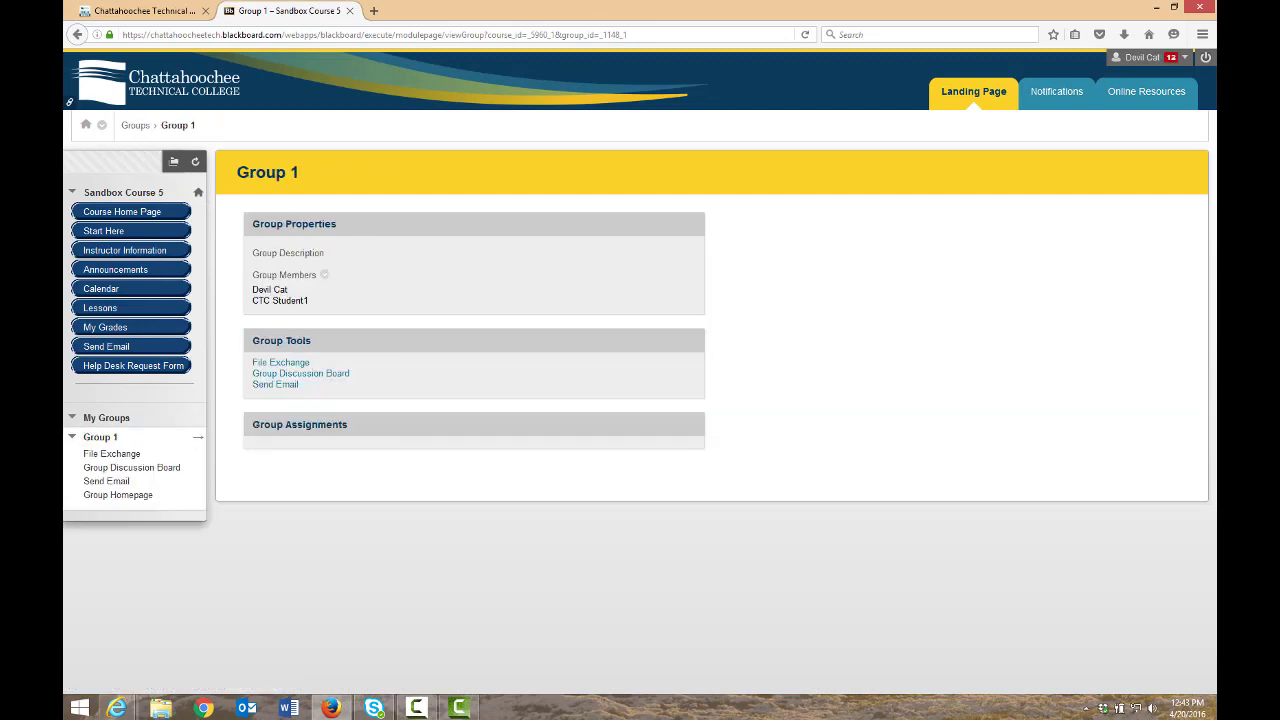